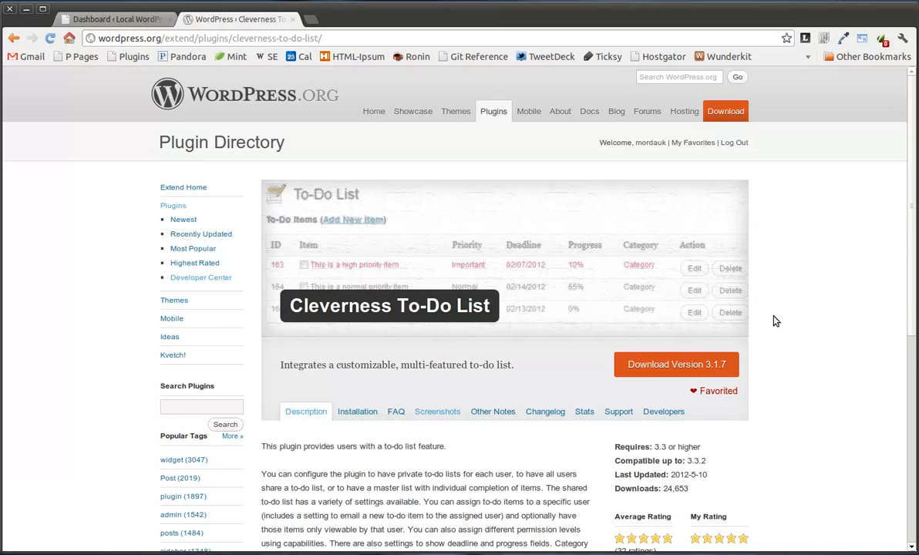
Look over the Cleverness To-Do List plugin description, and open the To-Do List page in the local WordPress admin
scroll(775, 321, down, 1)
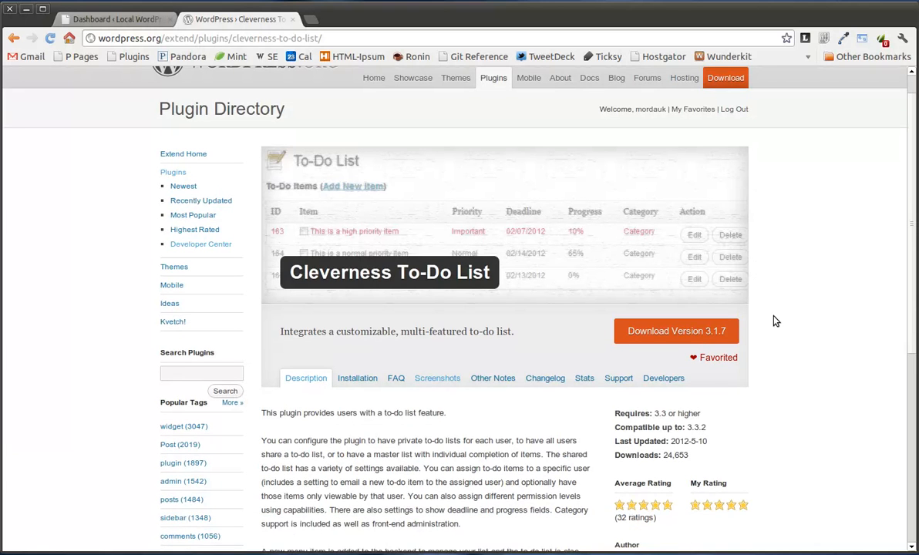
scroll(775, 321, down, 2)
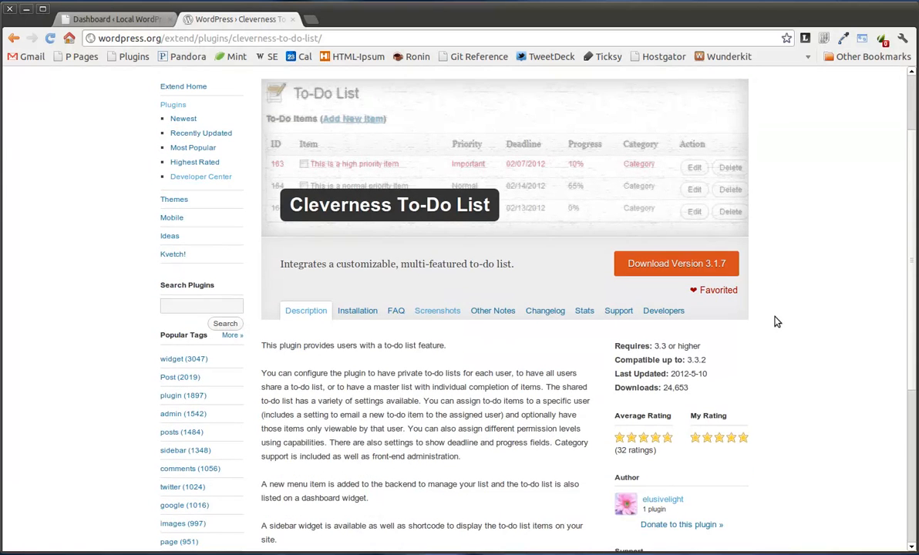
scroll(775, 321, up, 3)
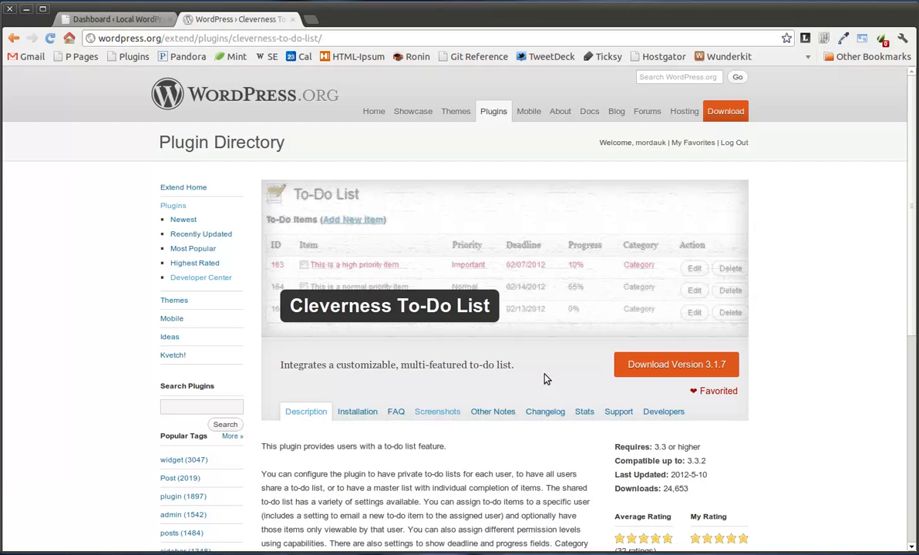
click(131, 19)
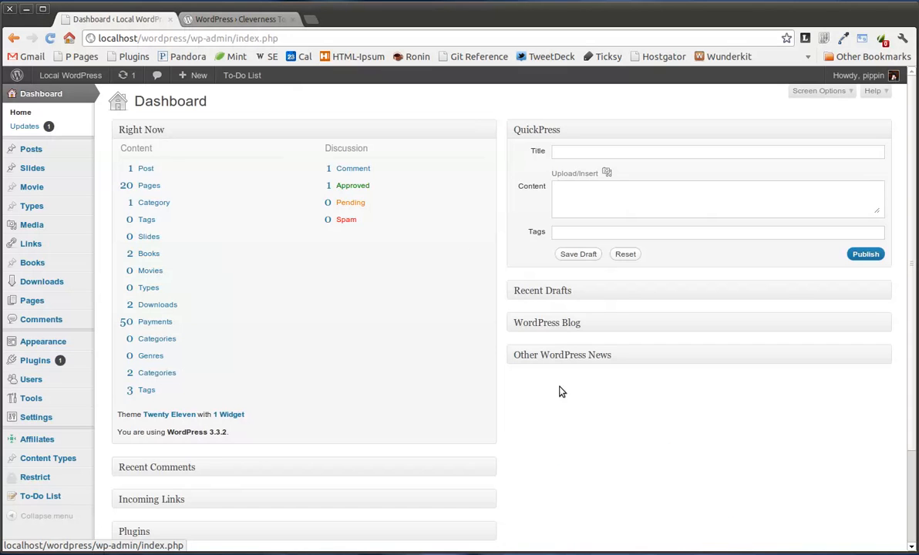
mouse_move(55, 501)
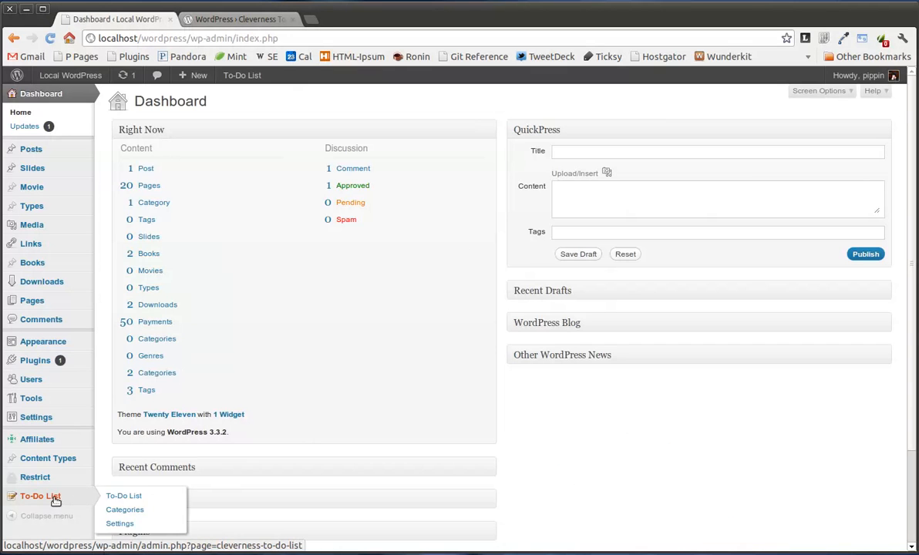
click(56, 501)
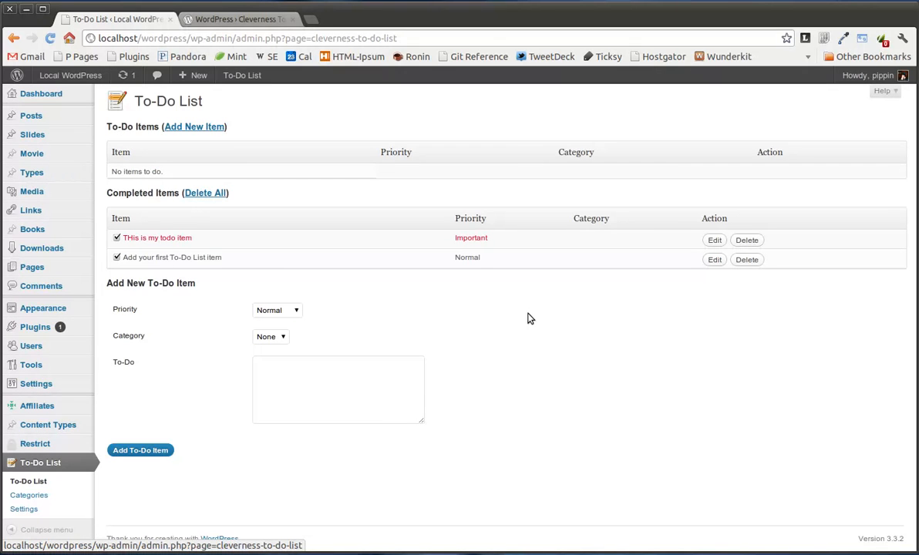
Add a to-do item reading "I need to get this updated ASAP" with Important priority and no category
click(305, 398)
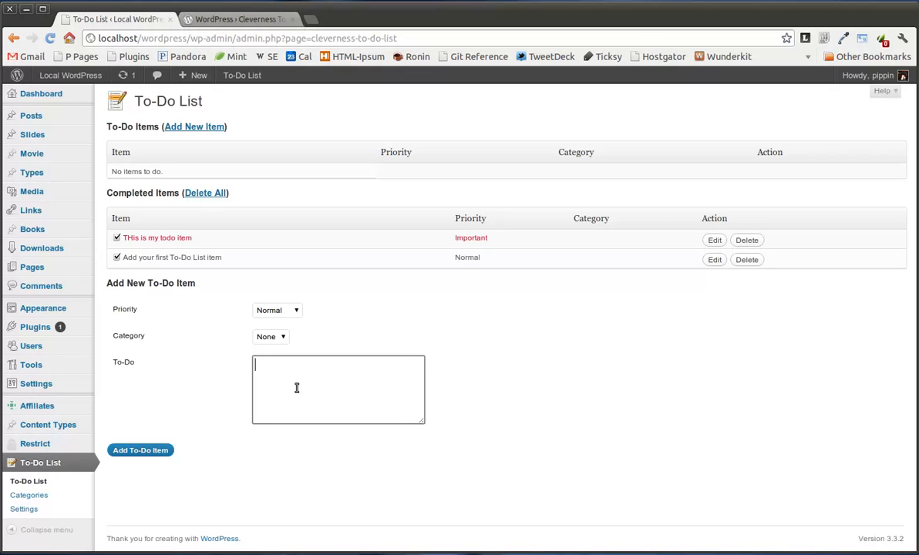
click(276, 310)
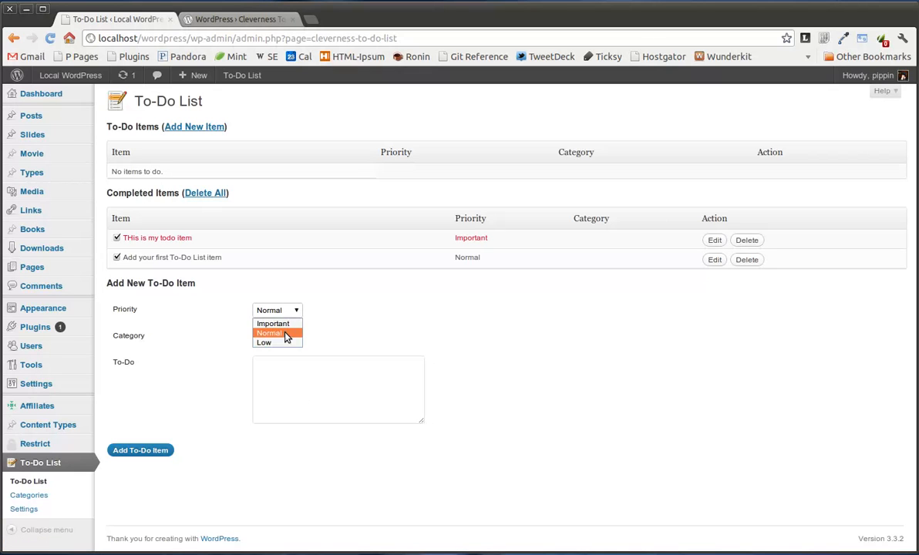
click(273, 321)
click(276, 337)
click(274, 348)
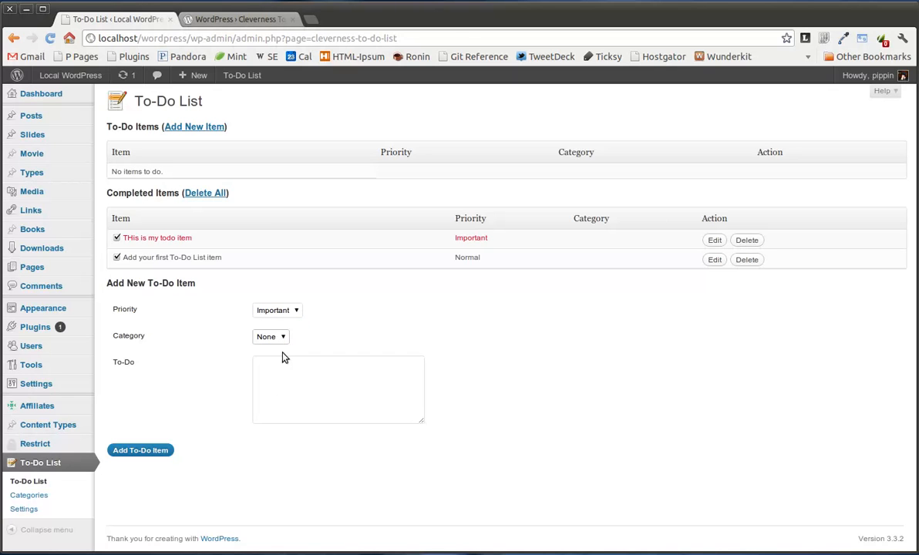
click(298, 397)
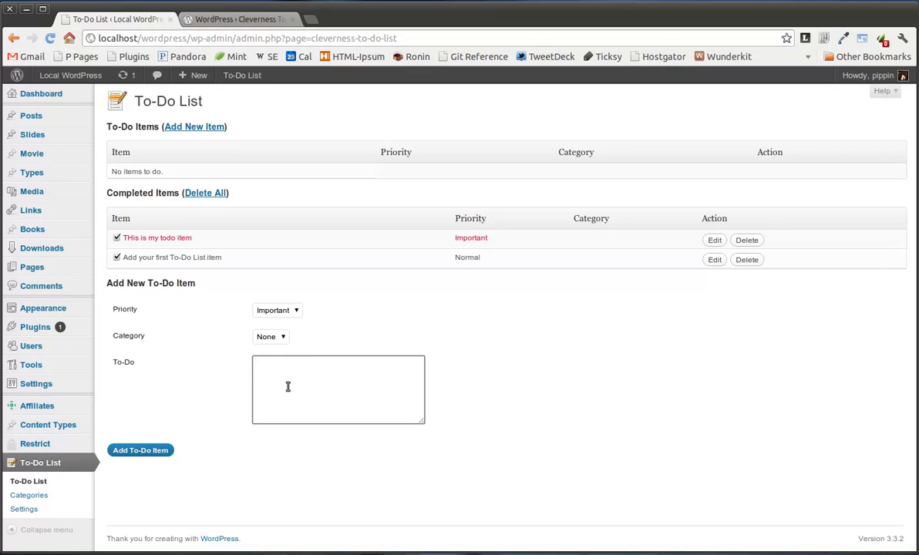
text(I need to get this updated ASAP)
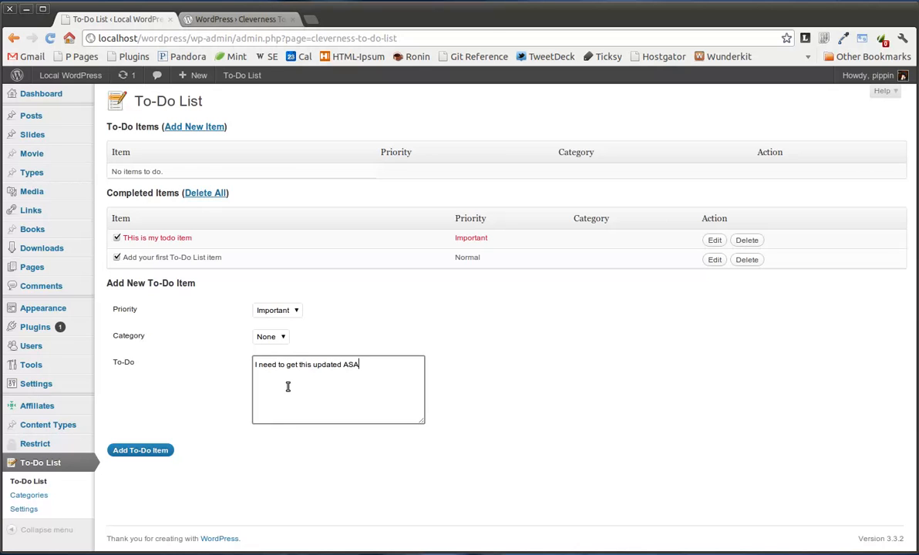
click(159, 449)
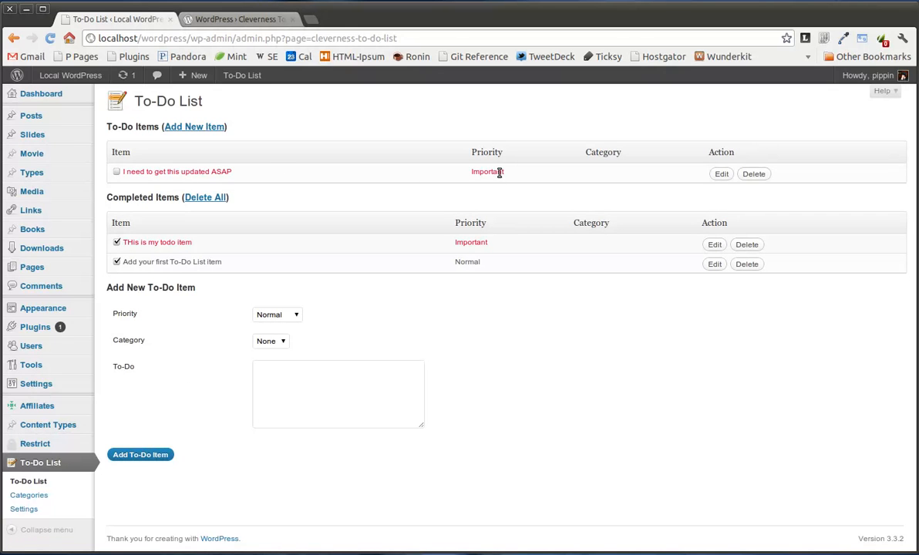
Add a second to-do item reading "Another todo item" with Normal priority
click(300, 418)
text(Another todo item)
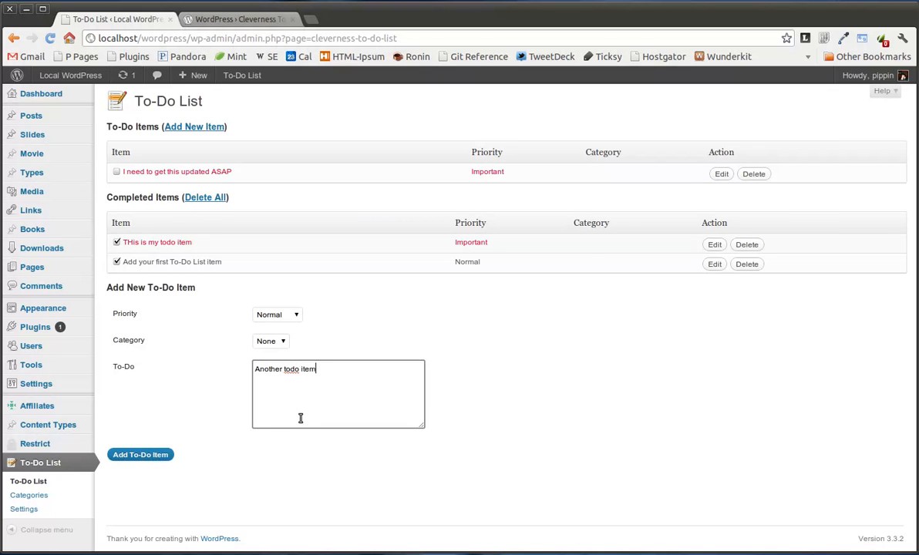
click(155, 455)
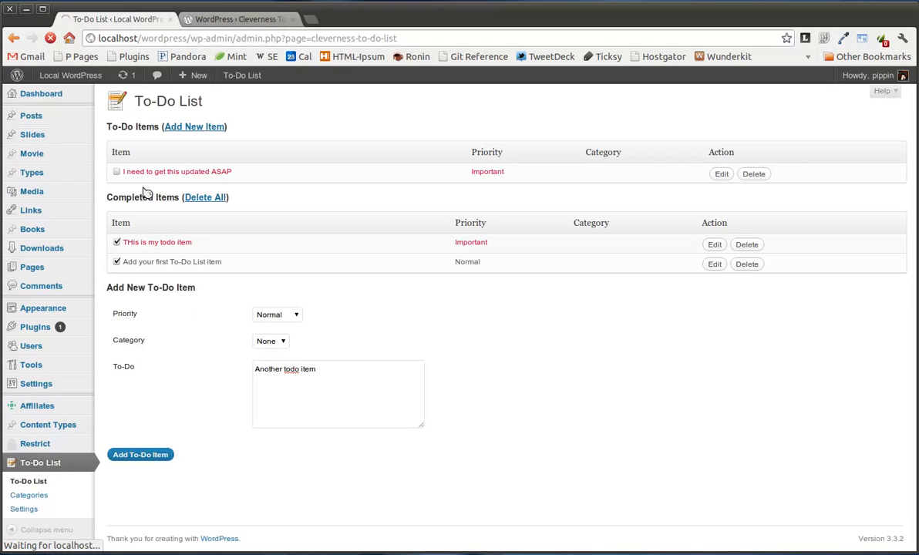
Add a third to-do item reading "One more" with Low priority
click(319, 431)
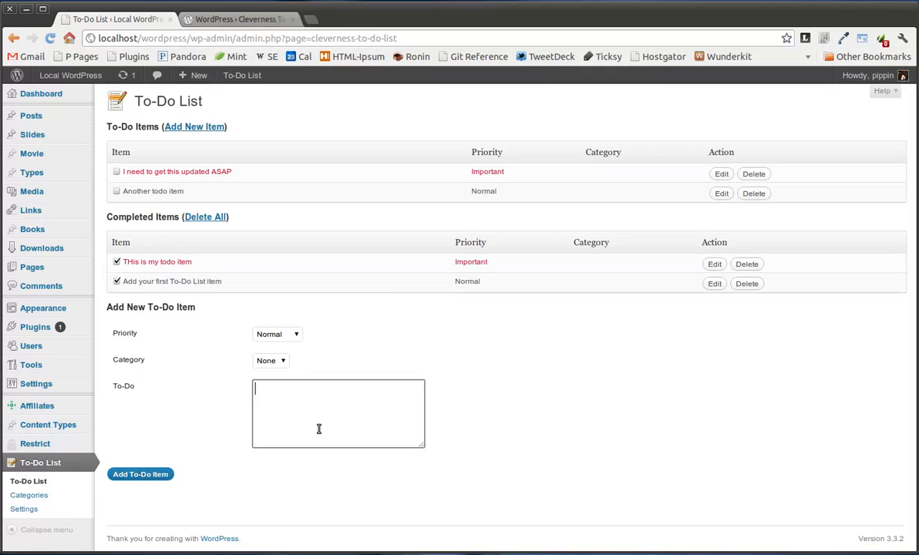
text(One more)
click(276, 333)
click(271, 368)
click(147, 475)
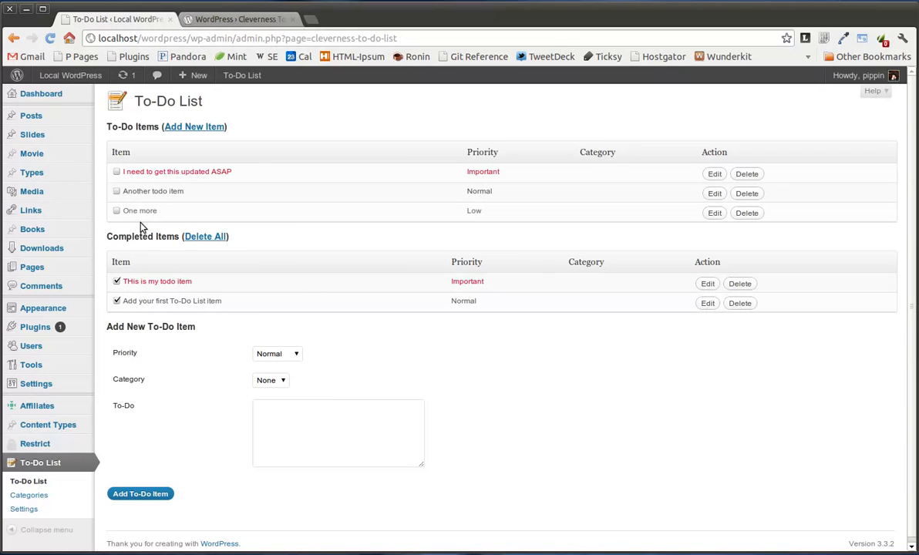
Mark "I need to get this updated ASAP" as completed and change the "One more" item's priority to Important
click(116, 172)
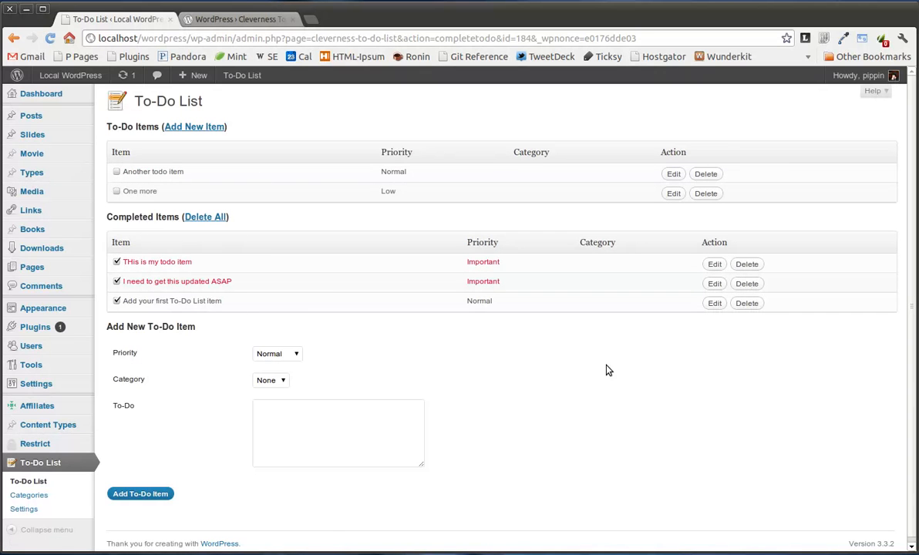
click(673, 193)
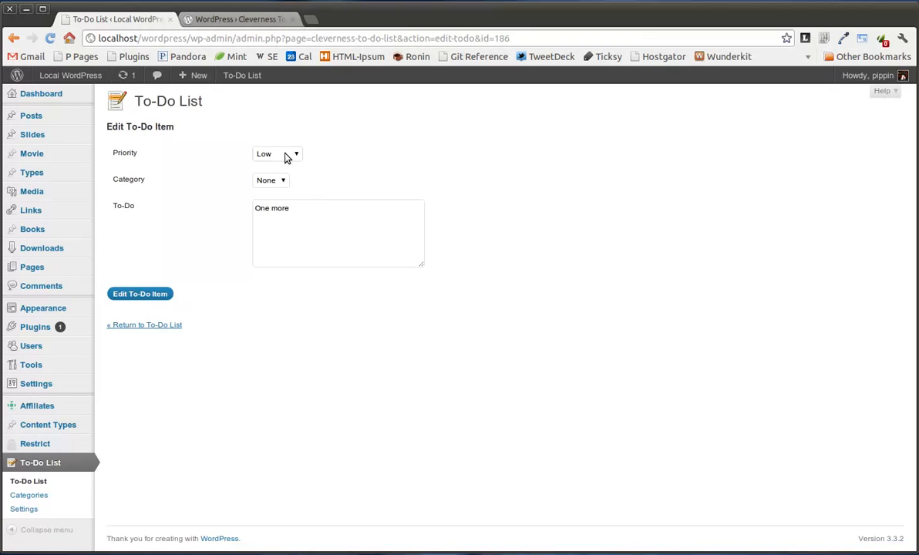
click(283, 154)
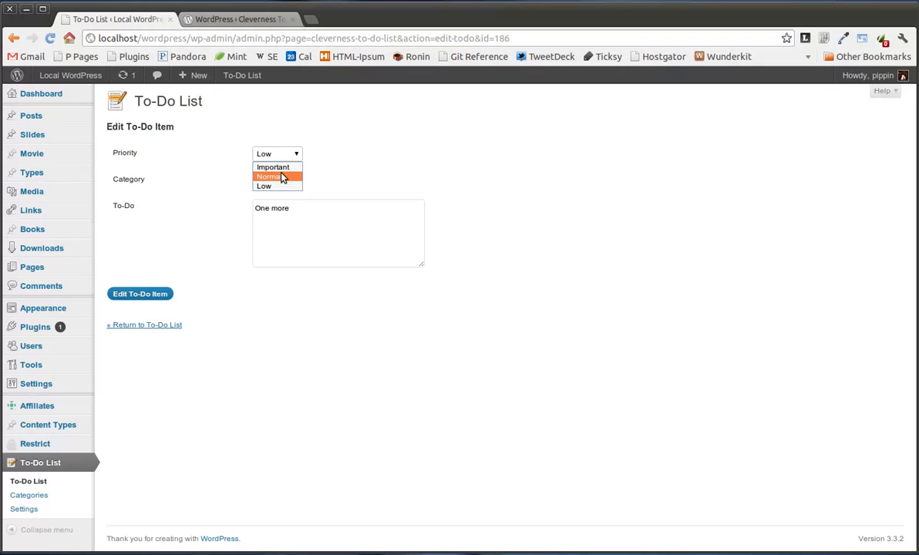
click(281, 168)
click(138, 294)
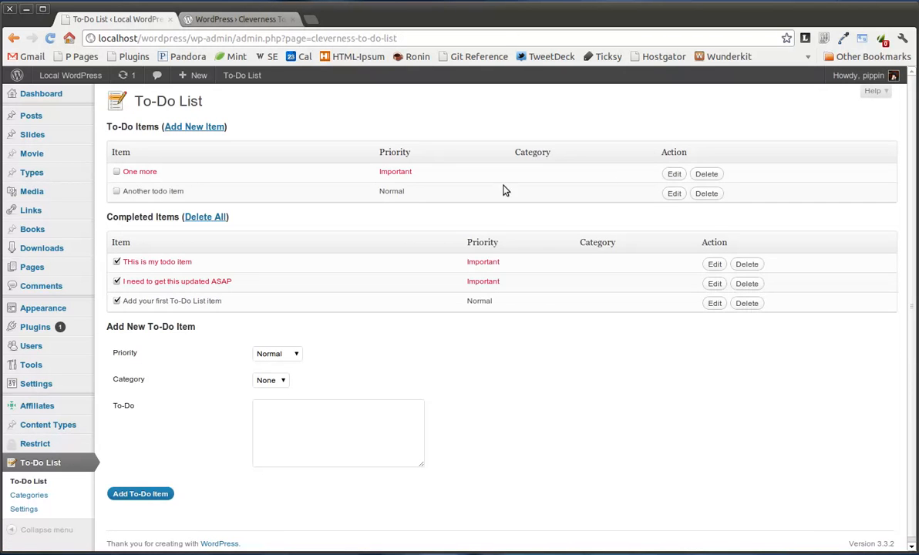
Create a to-do list category named "Site Improvements" with Public visibility
click(47, 495)
click(301, 152)
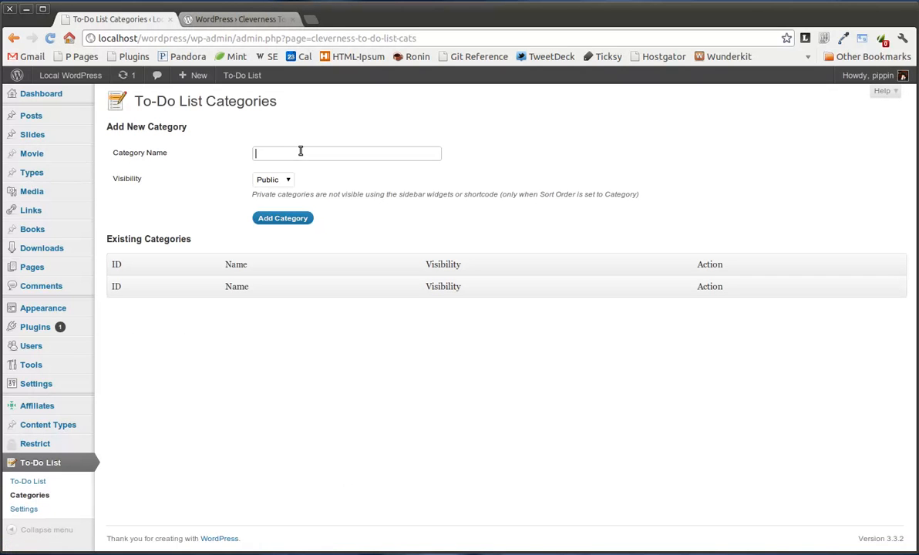
text(Site Improvements)
click(280, 182)
click(279, 185)
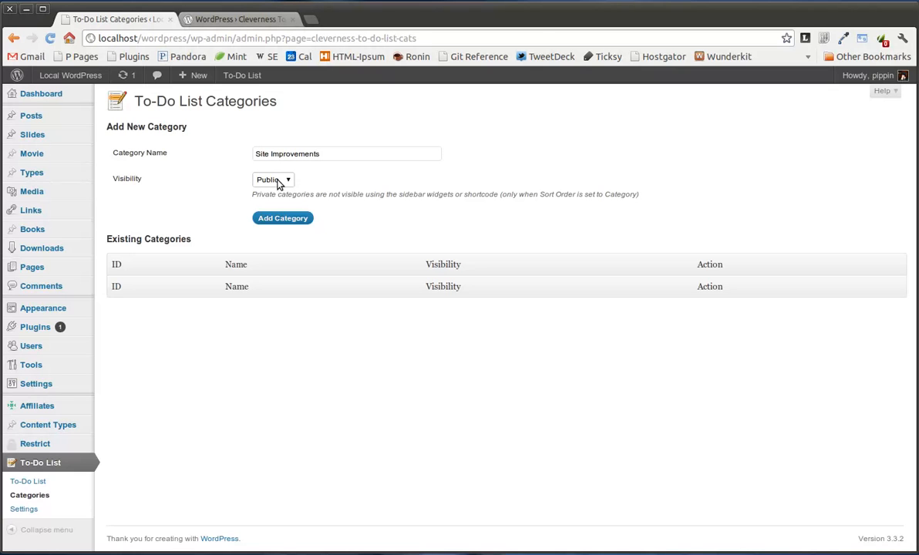
click(286, 217)
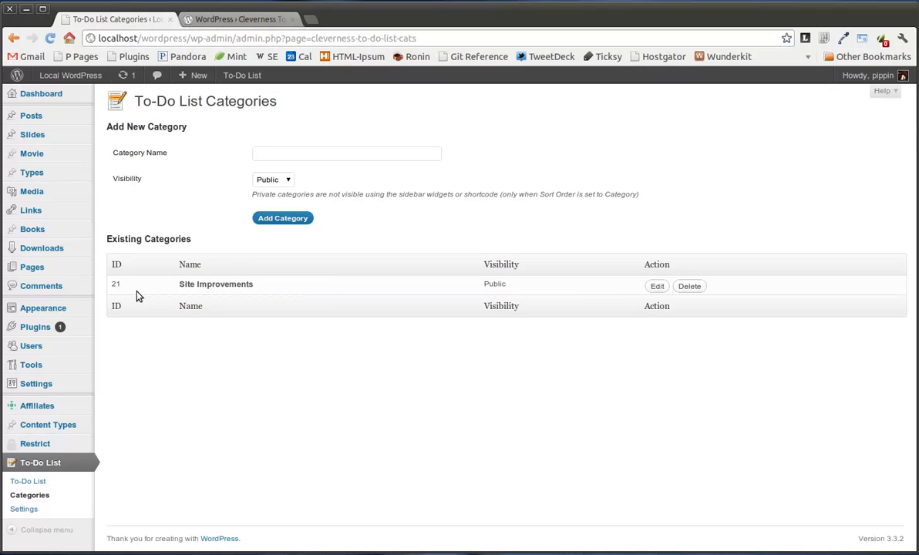
Edit "Another todo item" in the to-do list to assign it to the Site Improvements category
click(39, 483)
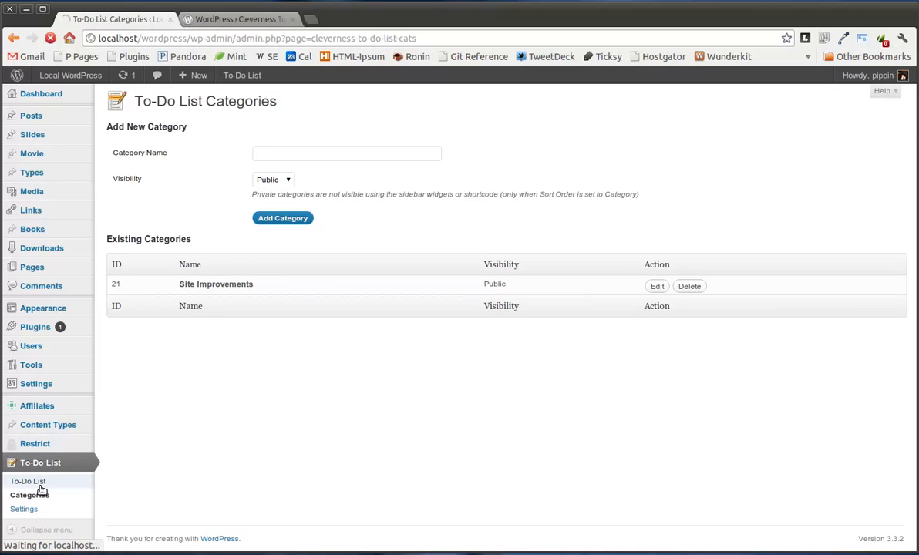
click(674, 195)
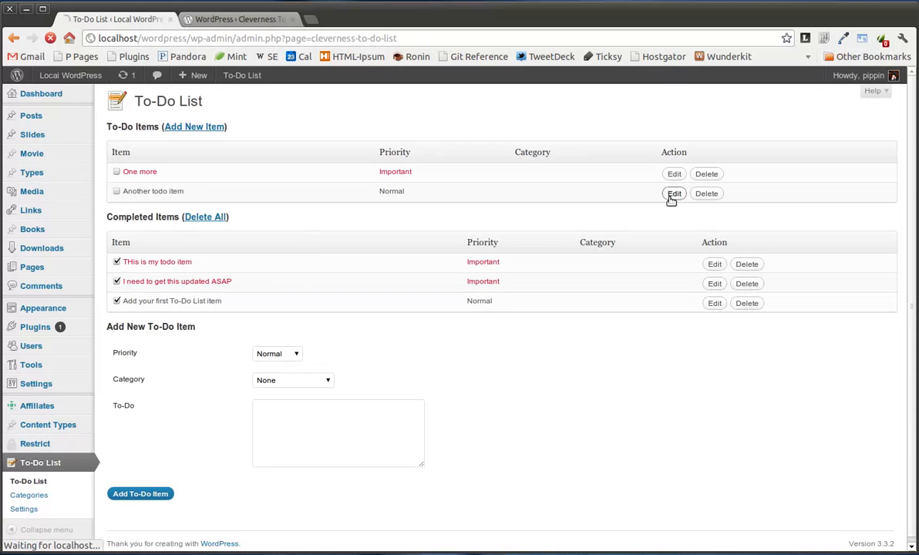
click(292, 182)
click(291, 203)
click(136, 295)
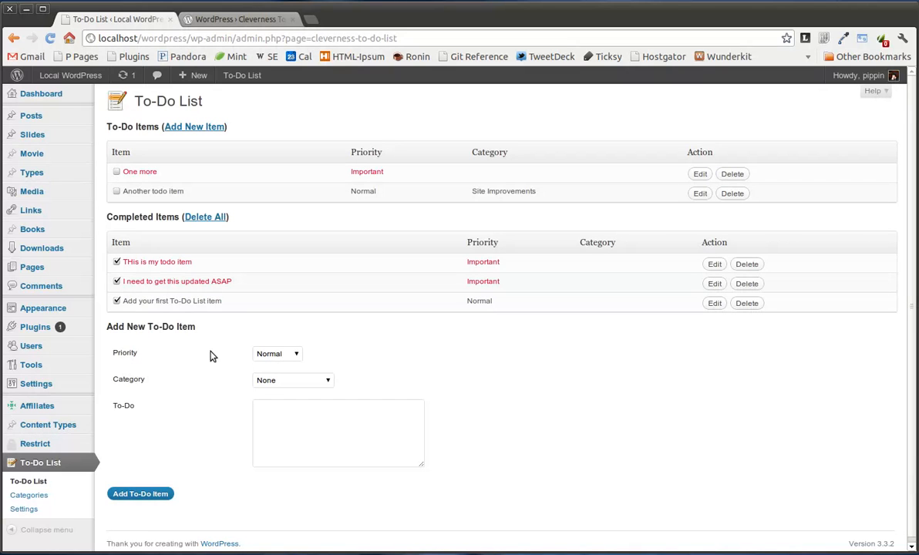
Open the Widgets admin page and load the site's front end in a separate browser tab
mouse_move(44, 307)
click(130, 323)
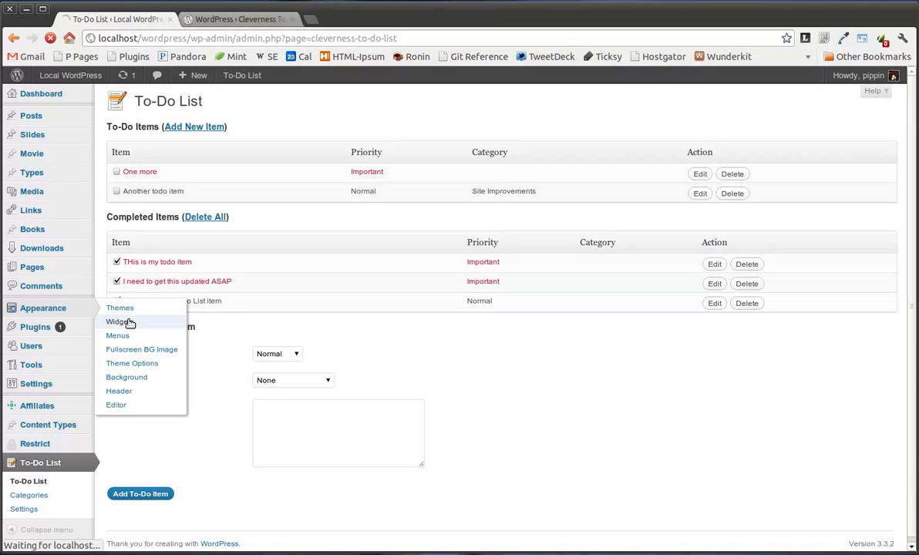
middle_click(82, 77)
click(224, 19)
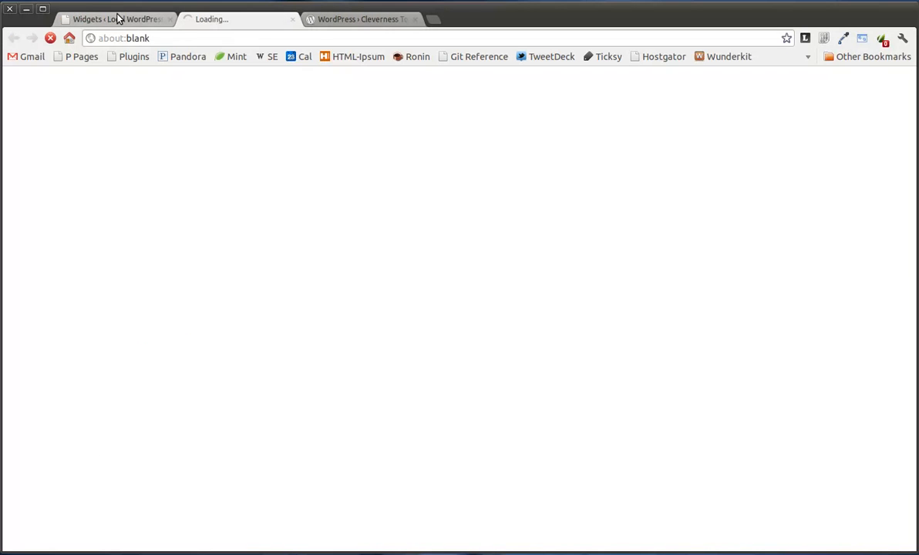
click(119, 18)
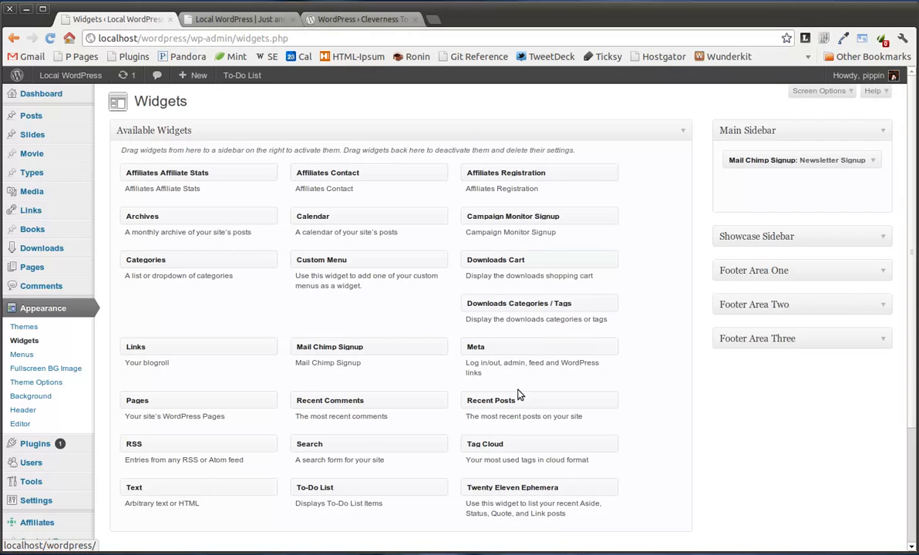
Add the To-Do List widget above the Mail Chimp widget in Main Sidebar and save it with category Site Improvements
drag(426, 485, 819, 173)
click(779, 195)
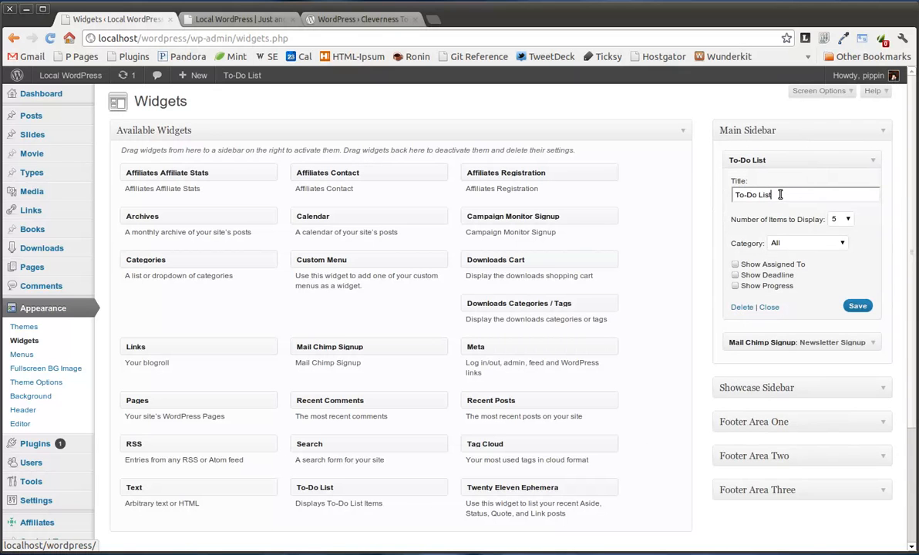
click(821, 245)
click(794, 262)
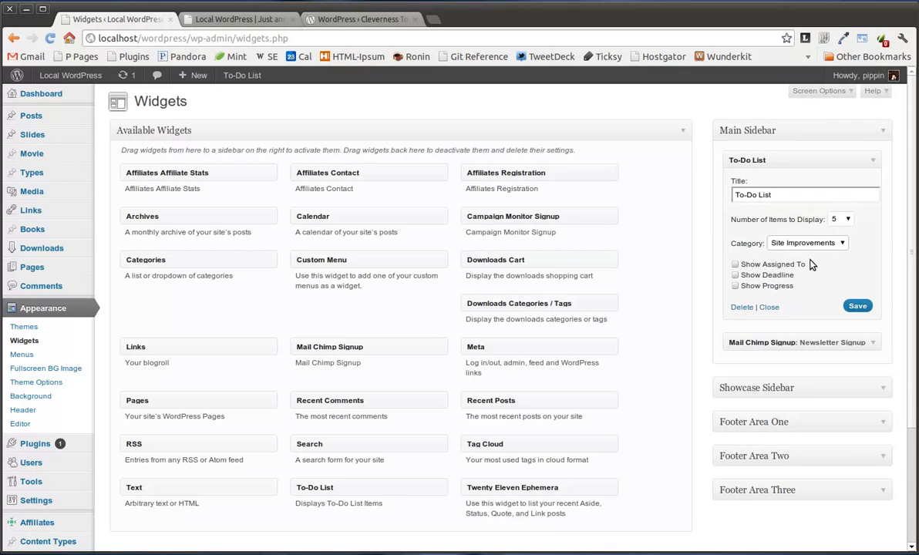
click(856, 308)
Open the site's Downloads page and examine the To-Do List widget in its sidebar
click(351, 22)
click(267, 21)
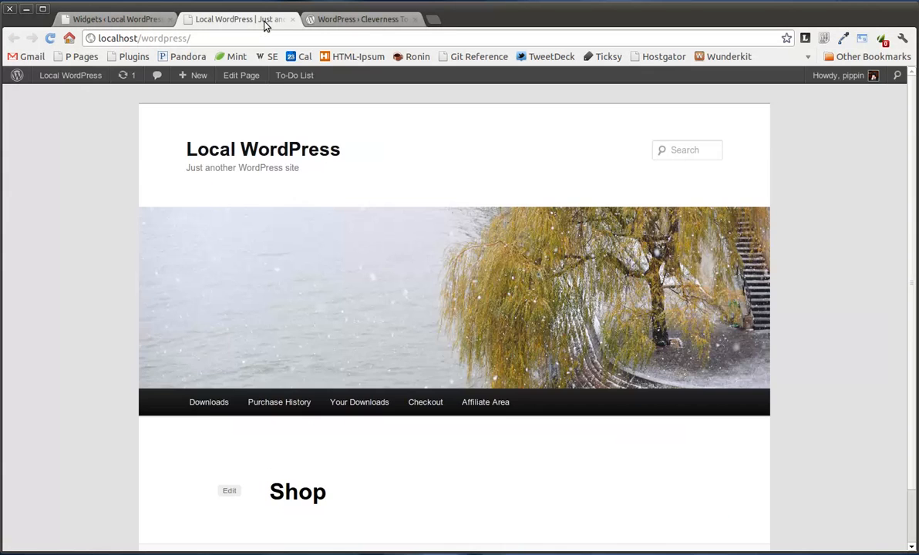
scroll(534, 409, down, 1)
click(212, 341)
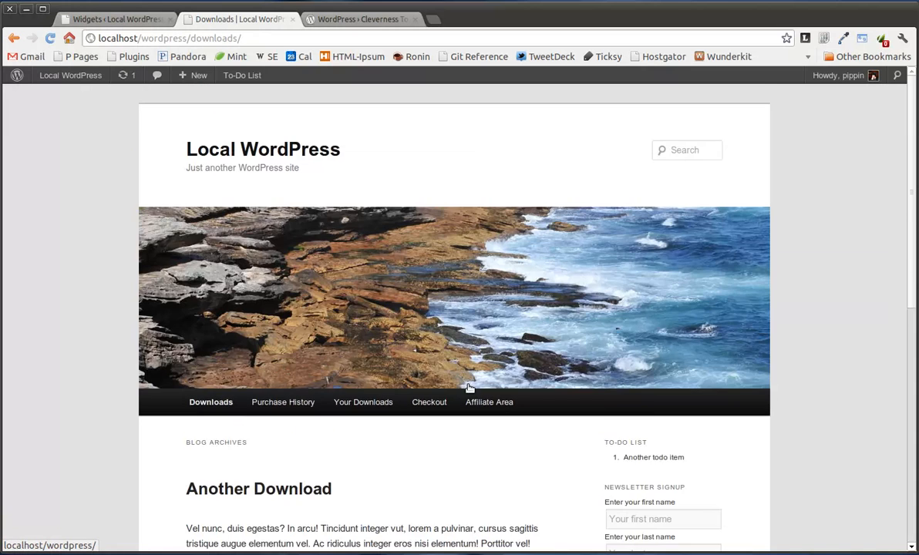
scroll(642, 299, down, 2)
double_click(638, 290)
click(776, 297)
Enable Show Assigned To, Show Deadline and Show Progress in the To-Do List widget, save it and reload the Downloads page
click(108, 21)
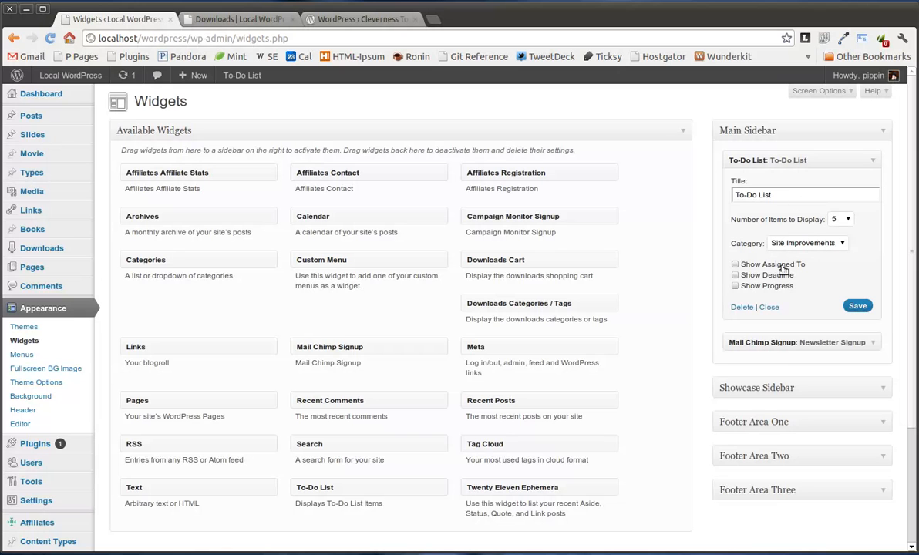
click(735, 263)
click(771, 275)
click(777, 286)
click(855, 307)
click(239, 19)
key(ctrl+r)
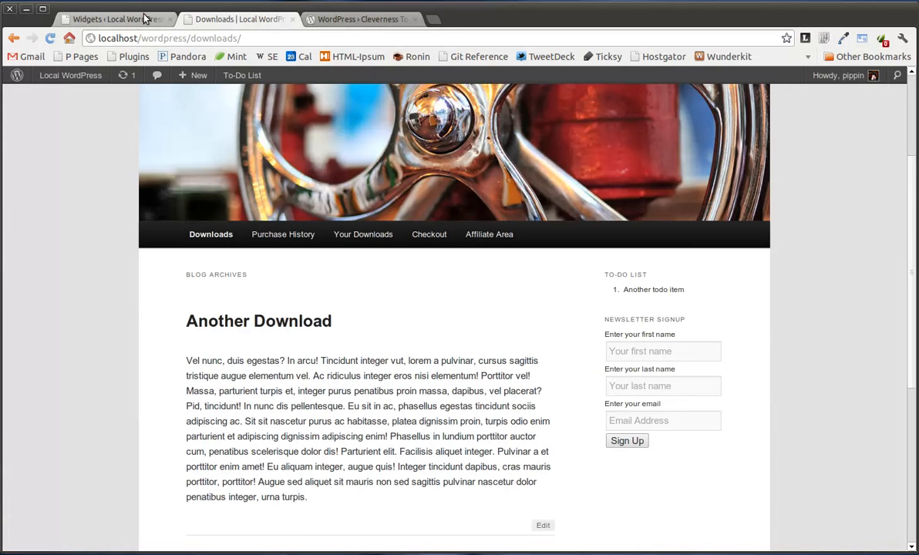
Return to the WordPress admin and open the To-Do List plugin's settings page
click(115, 18)
scroll(147, 495, down, 3)
mouse_move(63, 419)
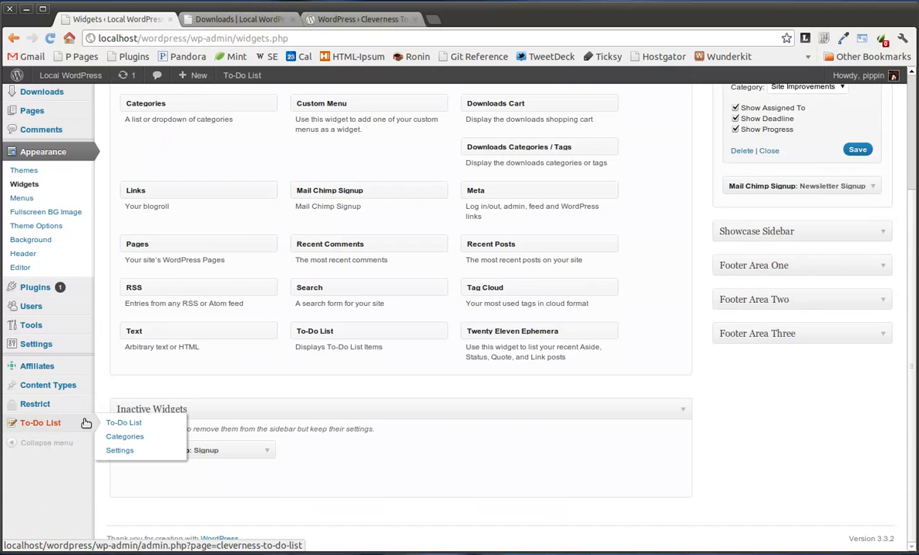
click(120, 451)
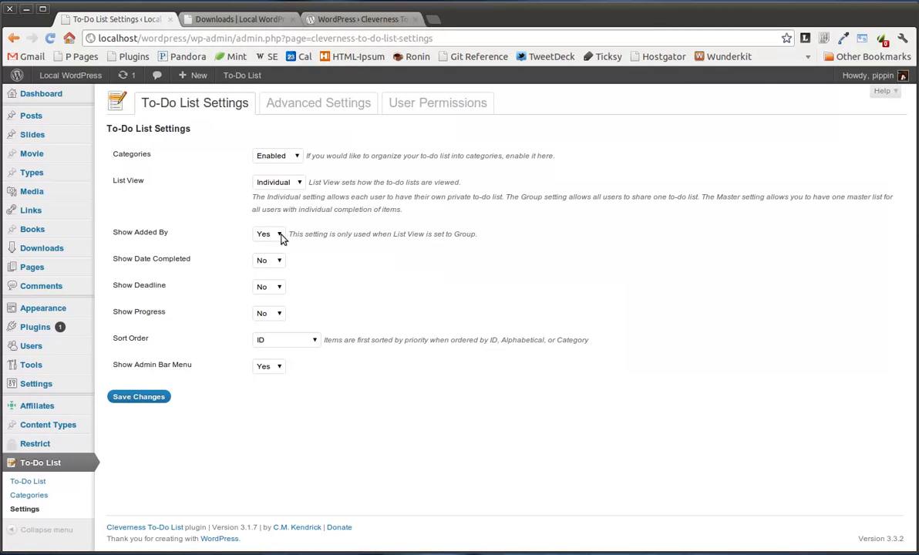
Set Show Date Completed, Show Deadline and Show Progress to Yes in the To-Do List settings and save the changes
click(270, 264)
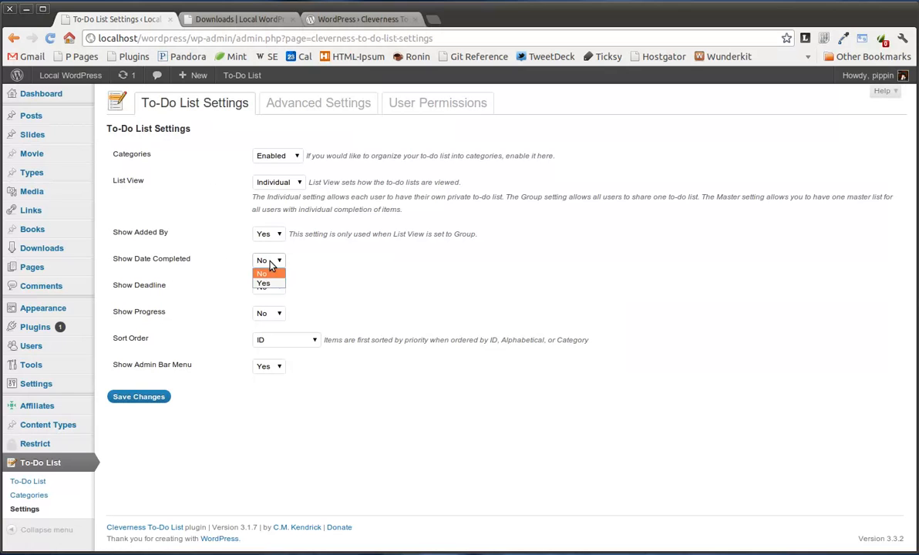
click(272, 284)
click(275, 287)
click(270, 309)
click(270, 314)
click(272, 338)
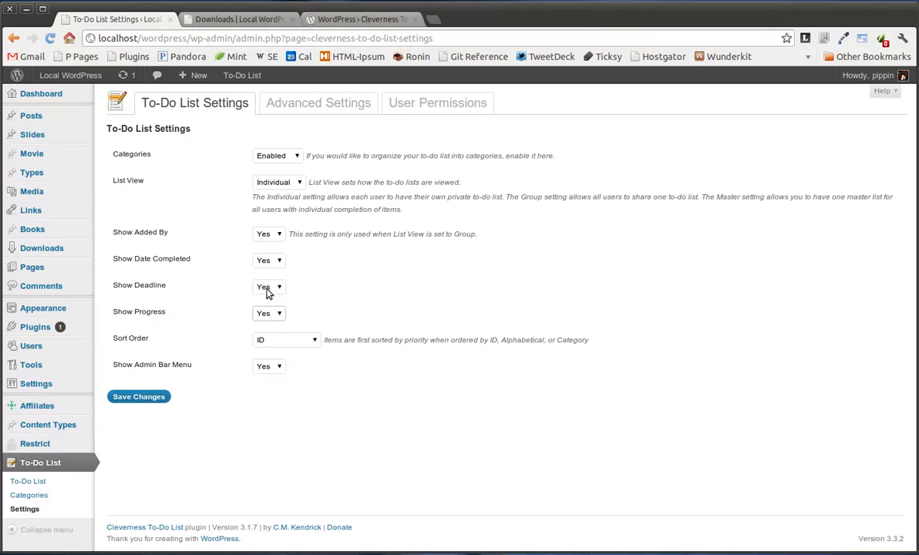
click(269, 185)
click(268, 189)
click(140, 396)
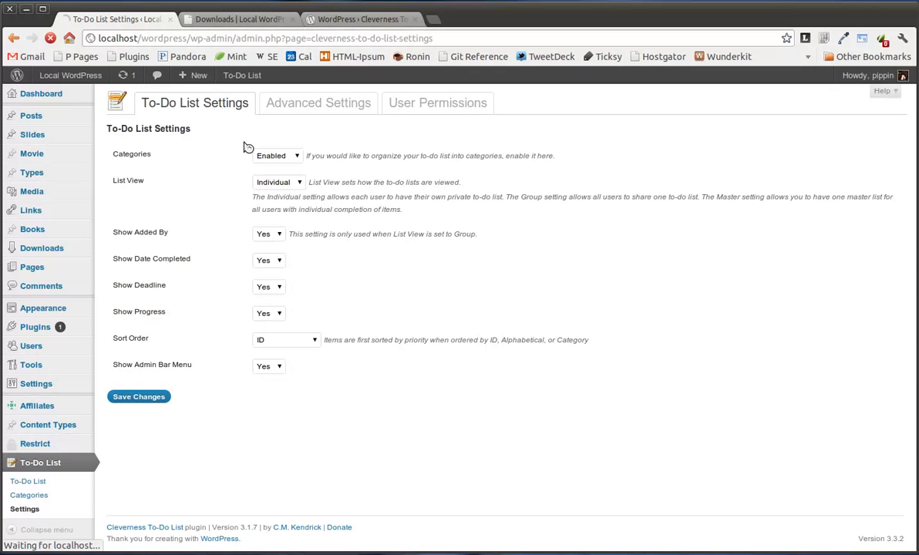
Review the advanced To-Do List settings, set Assign To-Do Items to Users to Yes and save the changes
click(292, 107)
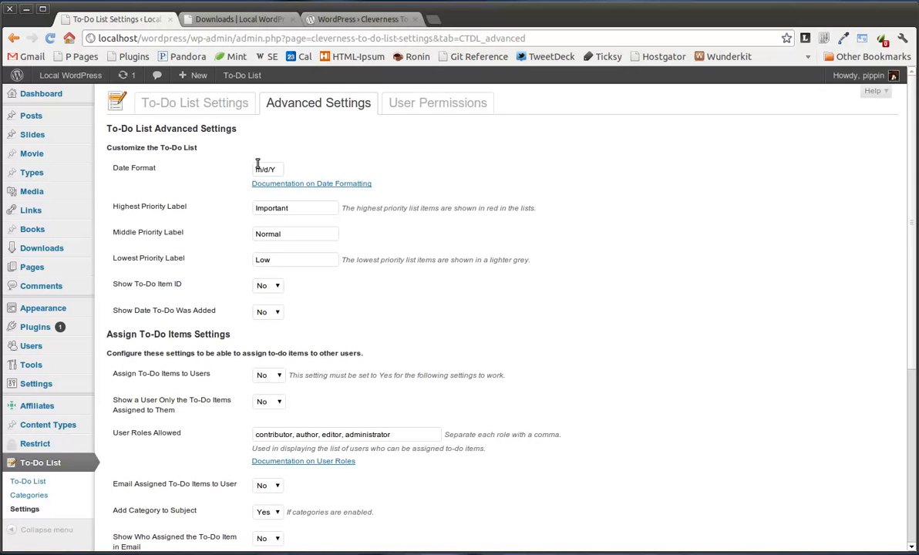
click(312, 206)
scroll(232, 385, down, 4)
scroll(224, 381, down, 3)
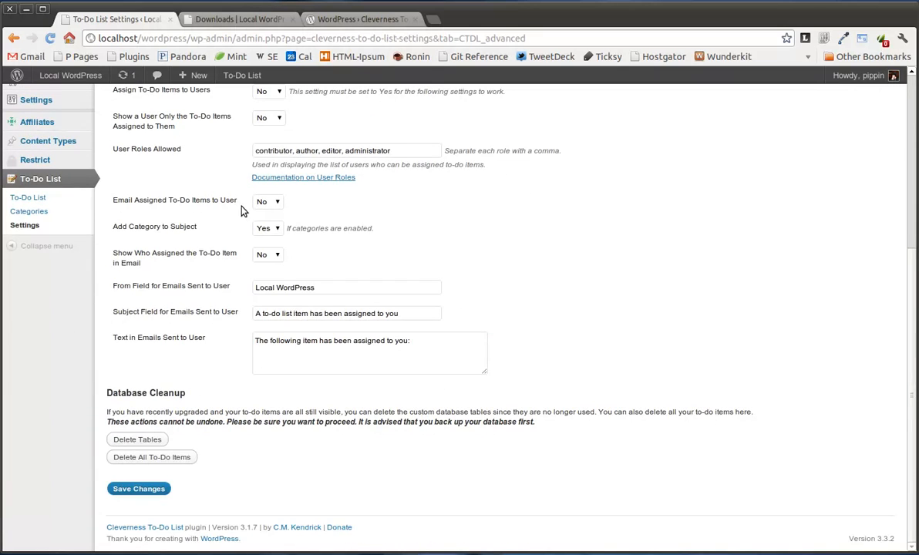
scroll(268, 374, up, 4)
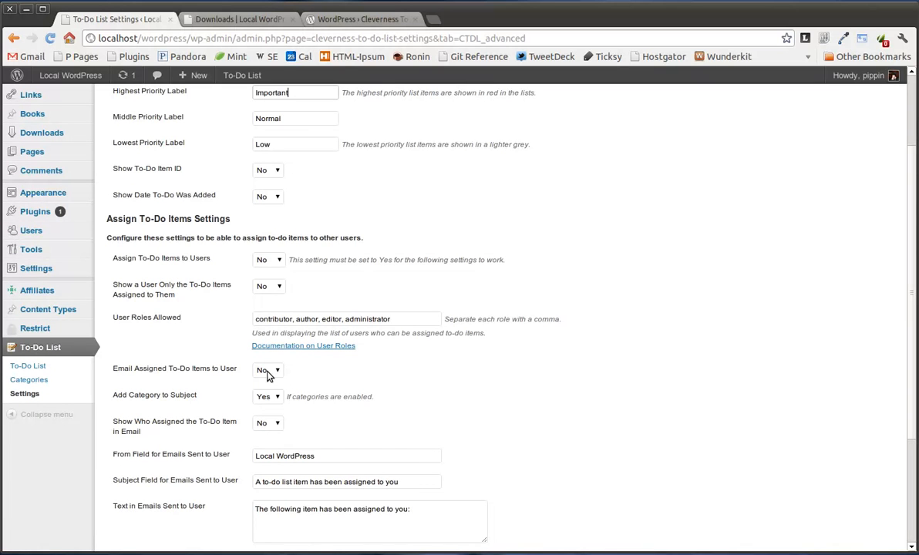
click(270, 260)
click(262, 278)
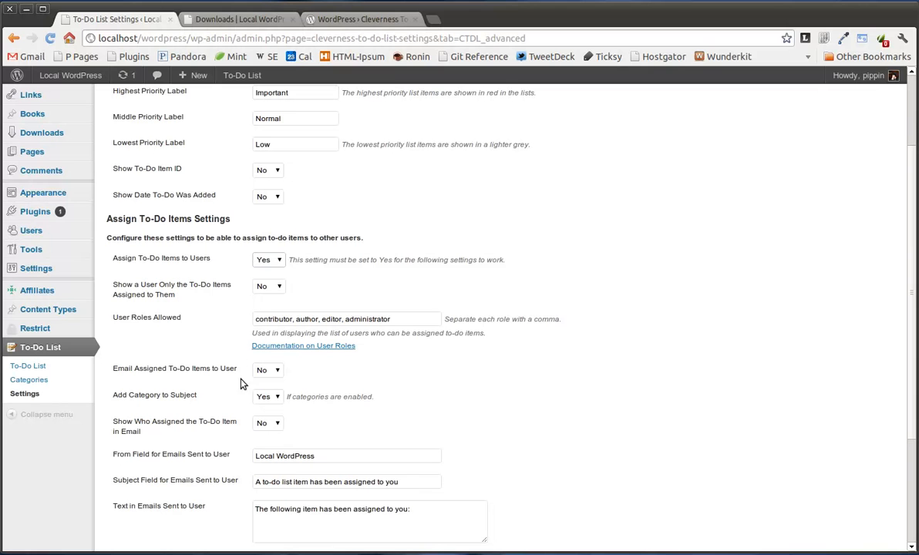
scroll(235, 377, down, 4)
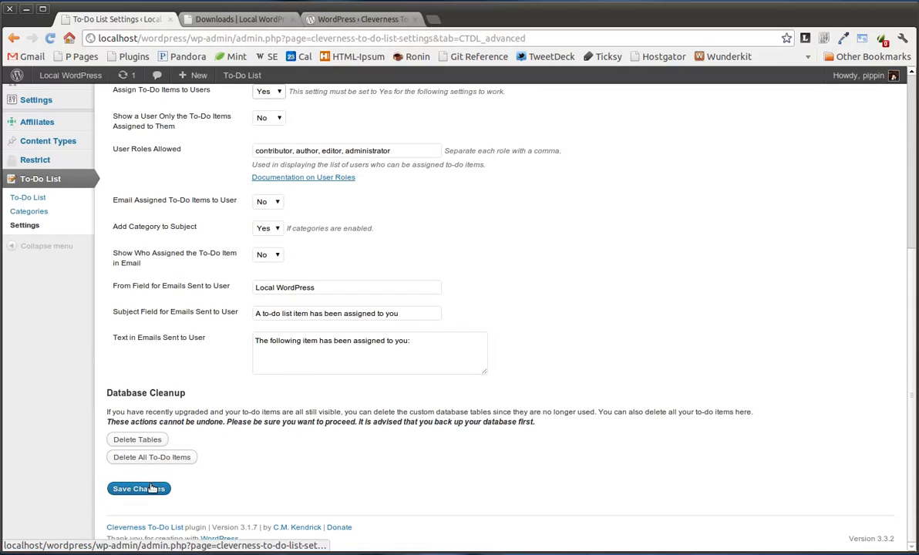
click(144, 492)
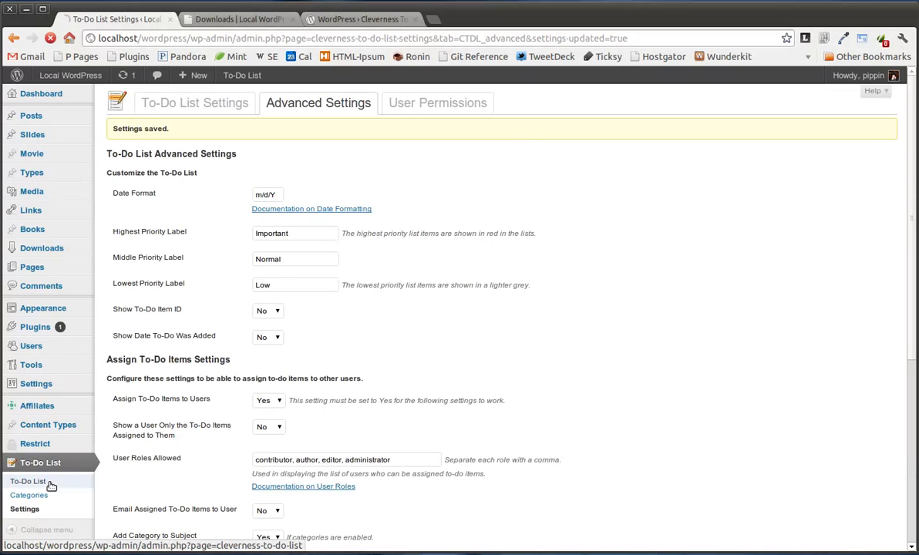
Edit the "One more" to-do item with deadline 05/24/2012, progress 50 and category Site Improvements, and save it
click(28, 482)
click(752, 176)
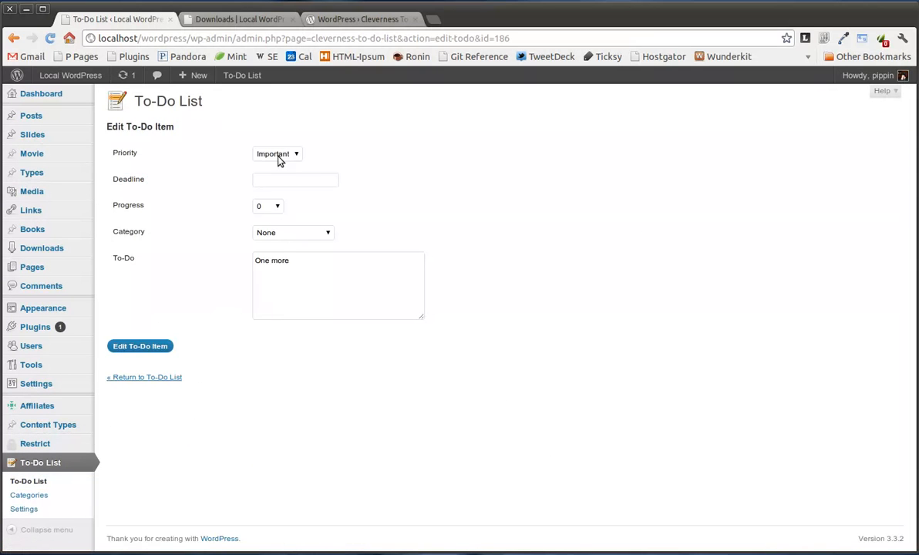
click(279, 181)
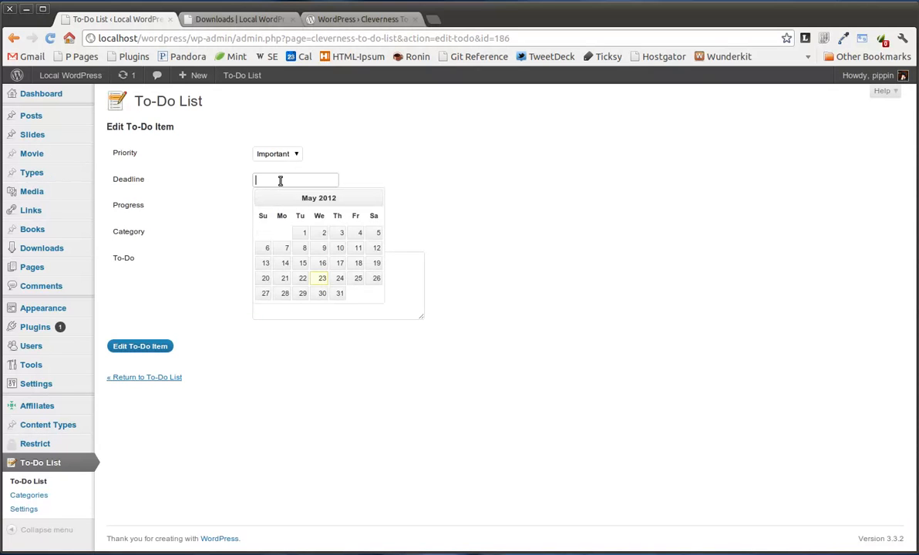
click(340, 278)
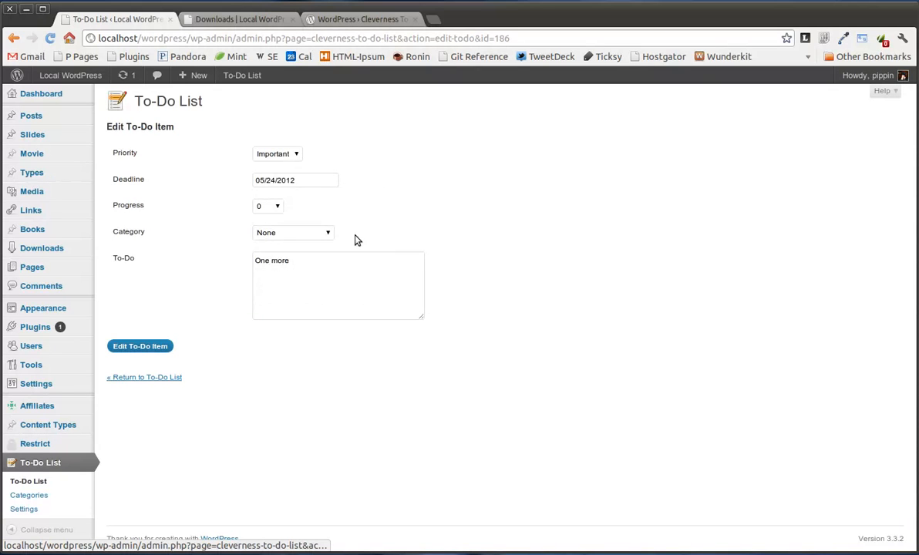
click(269, 207)
click(262, 315)
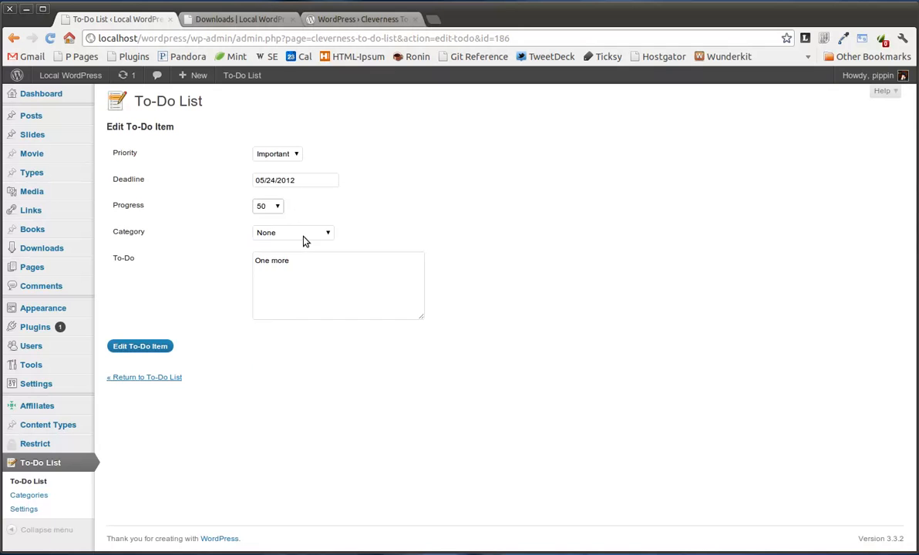
click(304, 235)
click(293, 230)
click(293, 230)
click(285, 256)
click(121, 347)
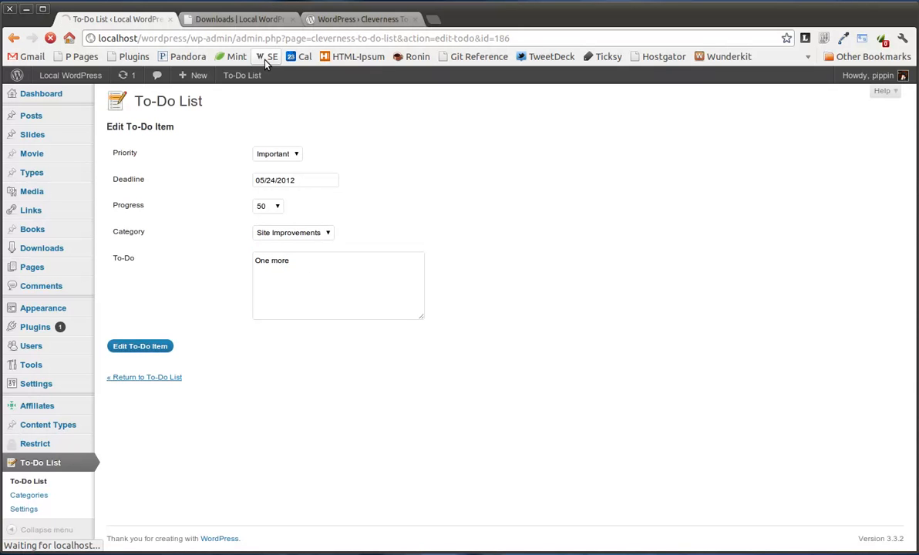
Reload the site's Downloads page and examine the items, progress and deadline in its To-Do List widget
click(245, 24)
key(F5)
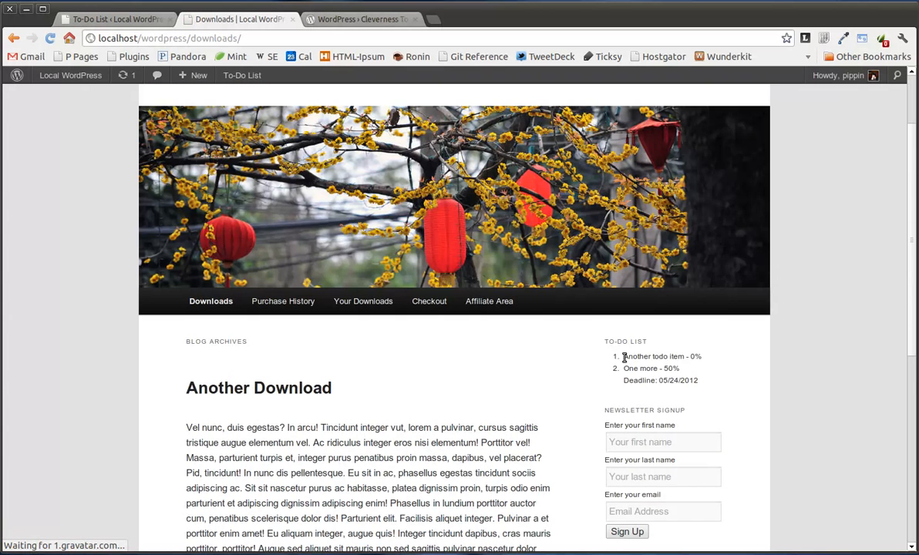
drag(623, 356, 685, 359)
drag(624, 370, 698, 383)
click(675, 371)
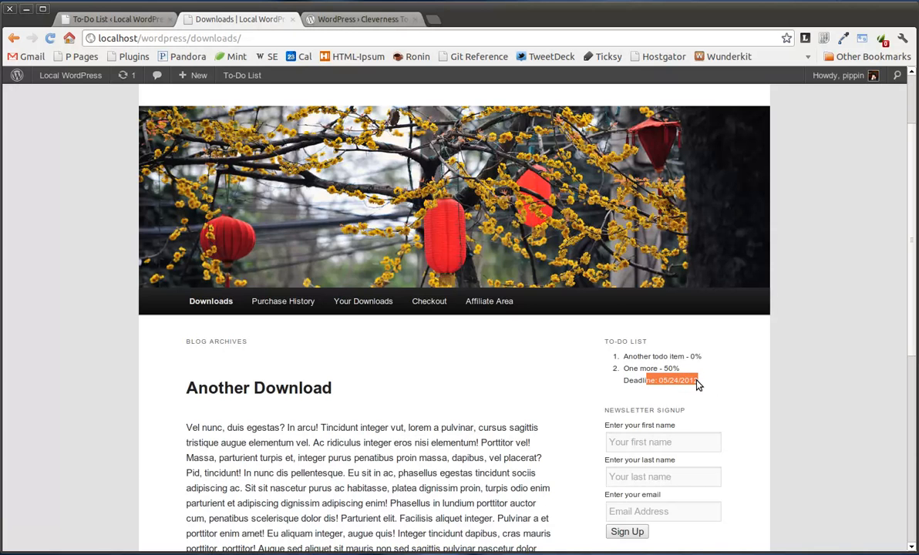
click(692, 391)
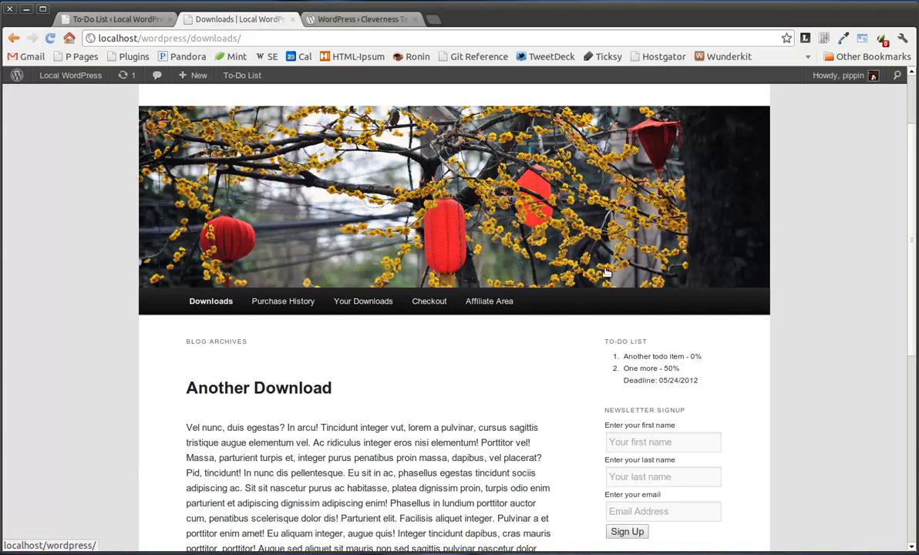
Return to the admin To-Do List and permanently delete the active item "Another todo item"
click(115, 19)
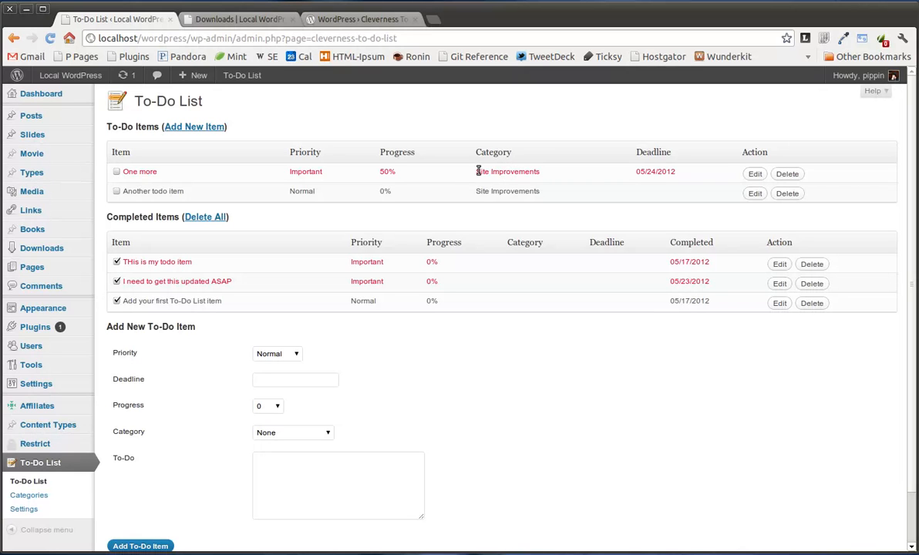
double_click(385, 172)
click(404, 179)
click(787, 194)
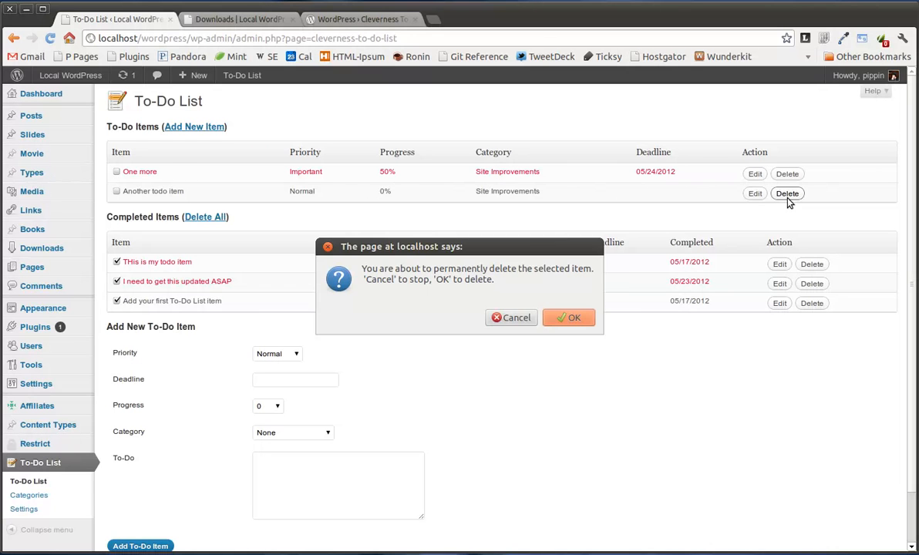
click(569, 320)
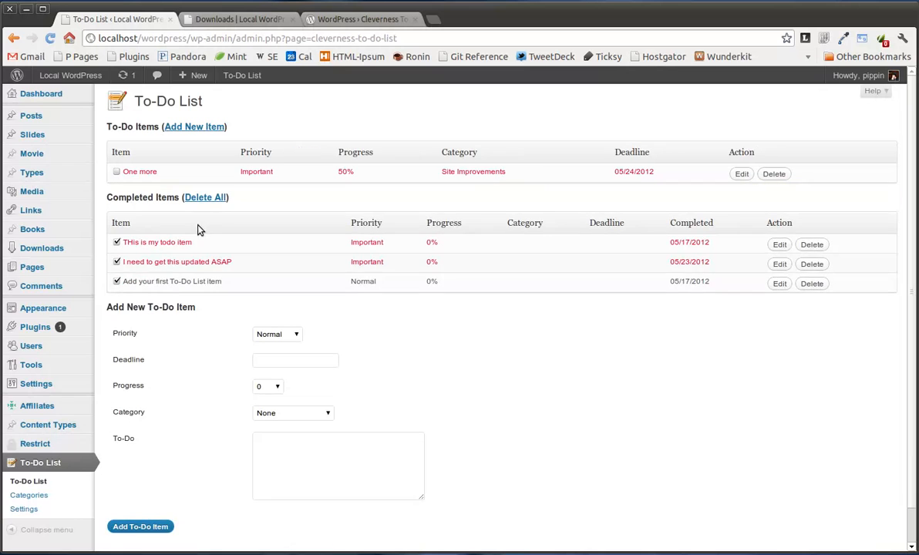
Look over the To-Do List page and go back to the Cleverness To-Do List page in the WordPress.org Plugin Directory
scroll(147, 401, down, 1)
scroll(285, 415, up, 1)
click(355, 17)
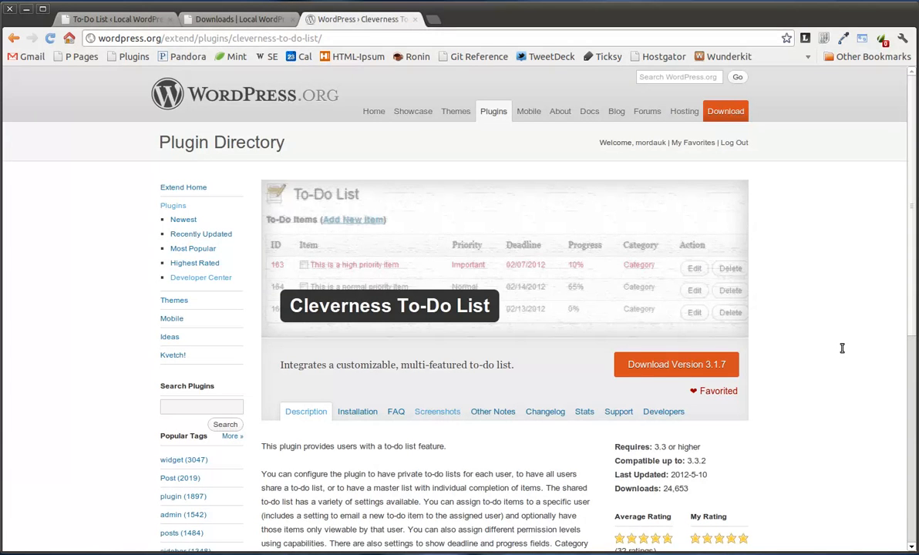
right_click(865, 0)
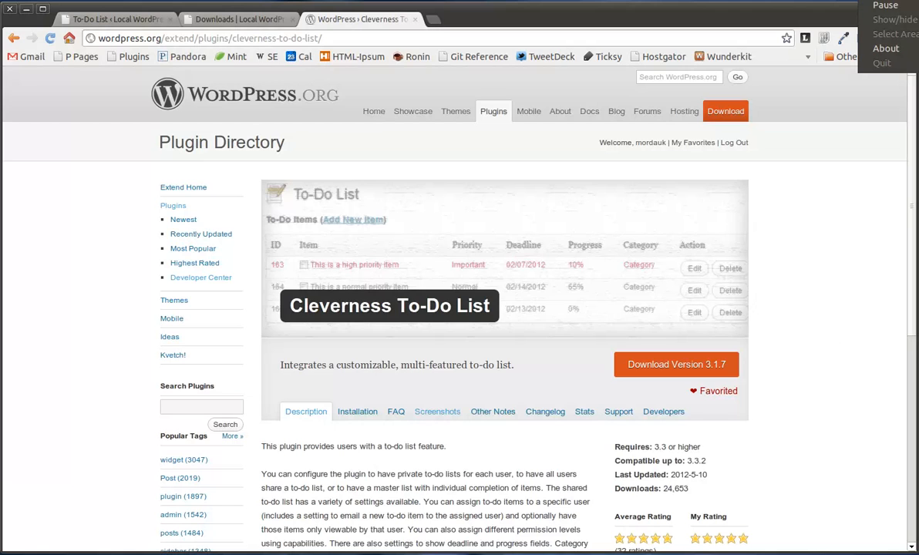